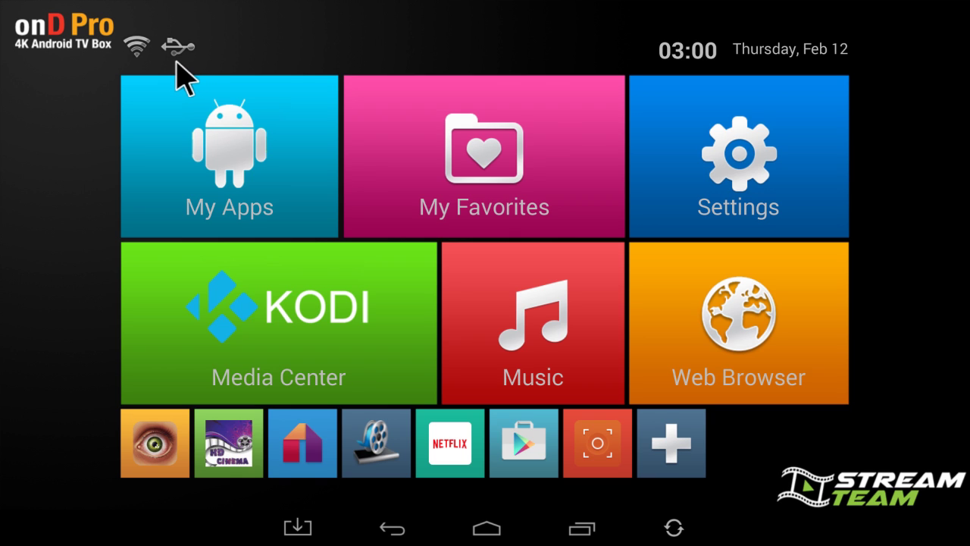
Launch File Manager HD and select the org.xbmc.kodi folder in internal Android/data
{"action": "left_click", "coordinate": [310, 174]}
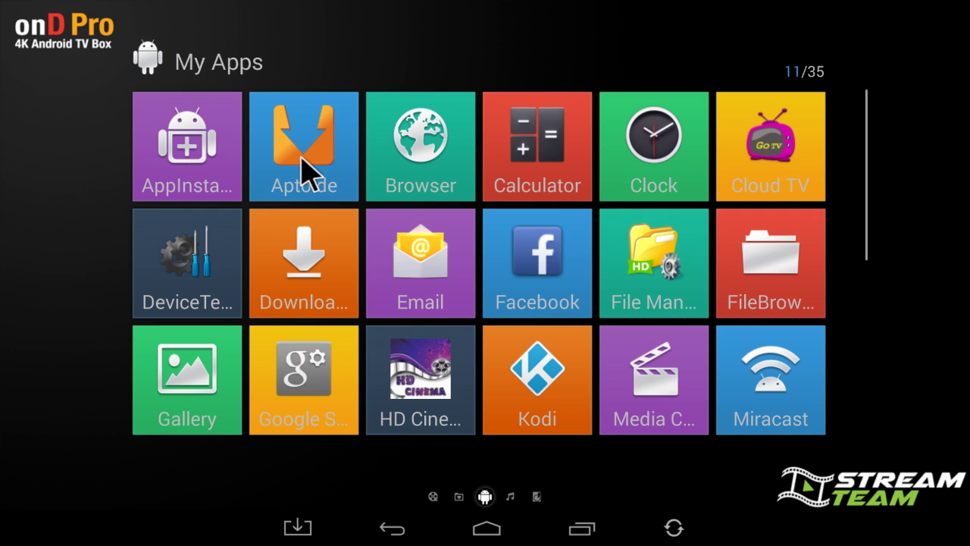
{"action": "left_click", "coordinate": [660, 300]}
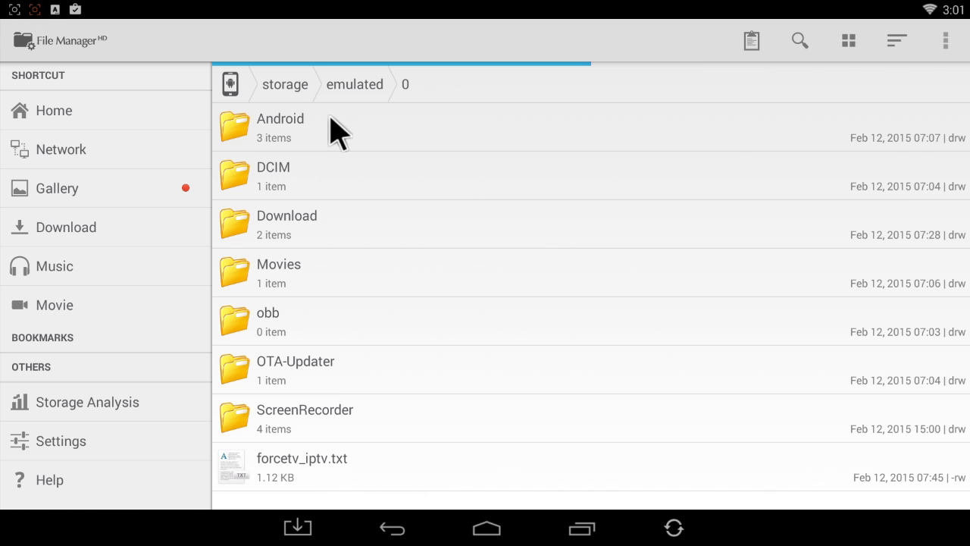
{"action": "left_click", "coordinate": [332, 119]}
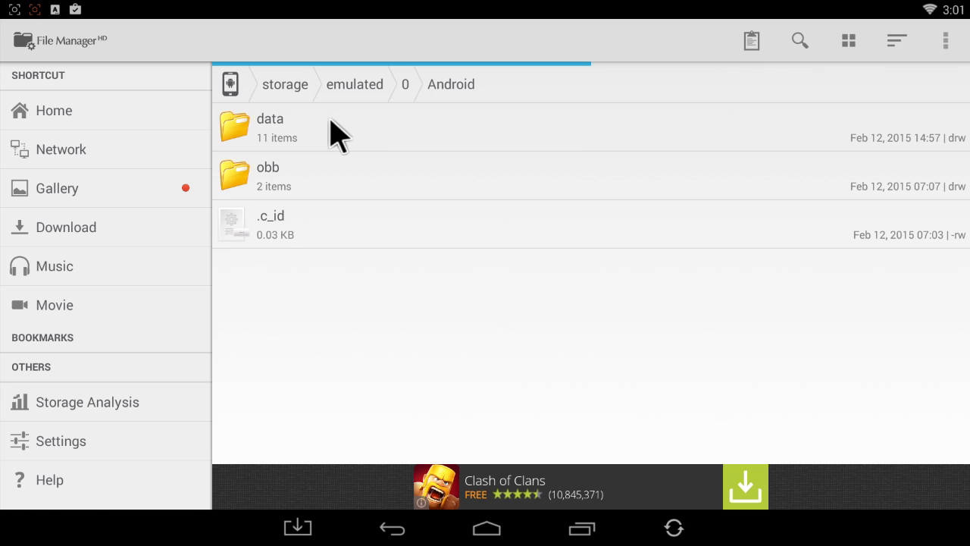
{"action": "left_click", "coordinate": [331, 119]}
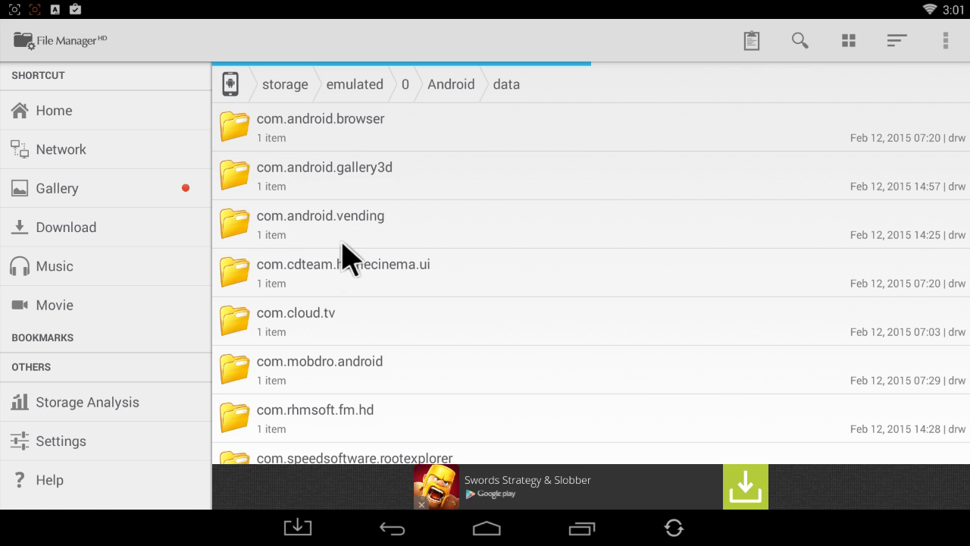
{"action": "left_click_drag", "start_coordinate": [361, 363], "coordinate": [364, 91]}
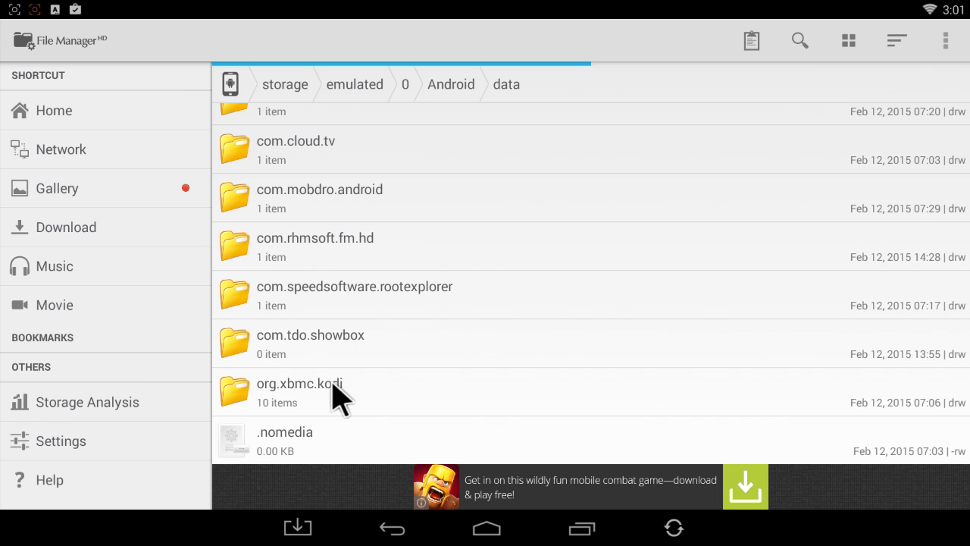
{"action": "left_click", "coordinate": [338, 396]}
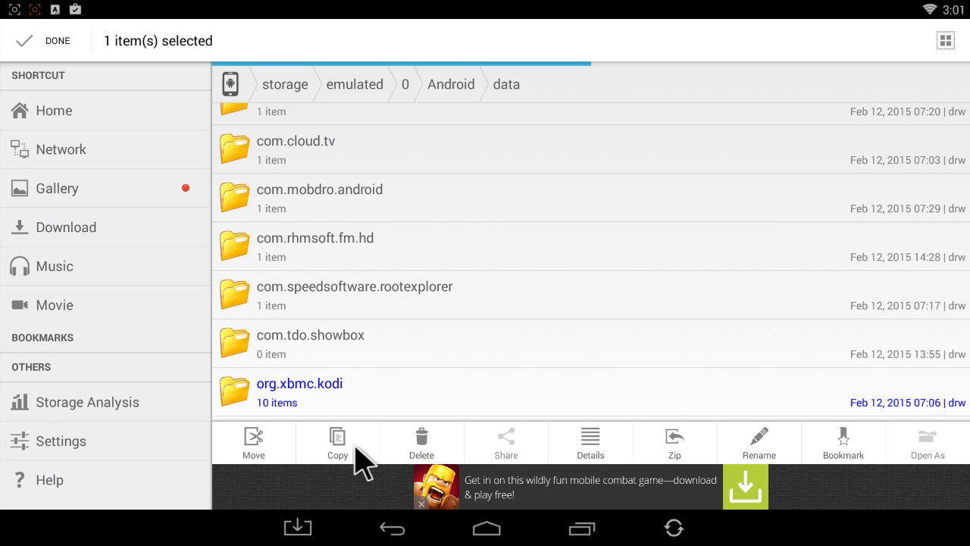
Copy org.xbmc.kodi and paste it into the USB stick's external_storage/sda1 folder
{"action": "left_click", "coordinate": [356, 447]}
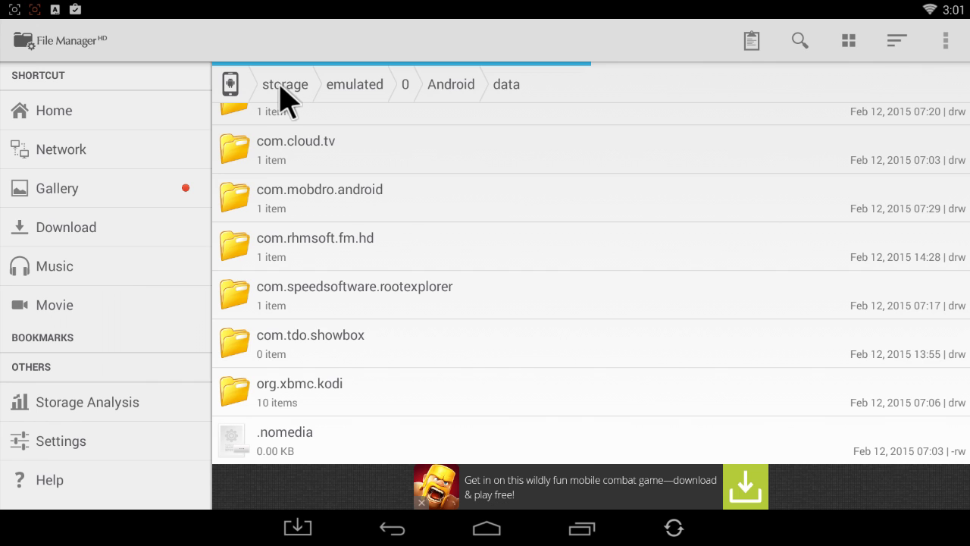
{"action": "left_click", "coordinate": [281, 93]}
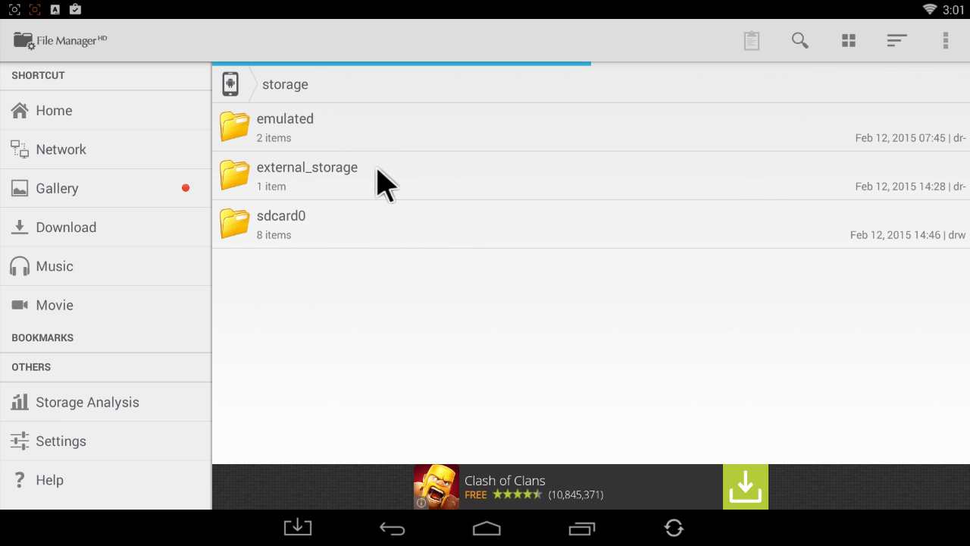
{"action": "left_click", "coordinate": [378, 169]}
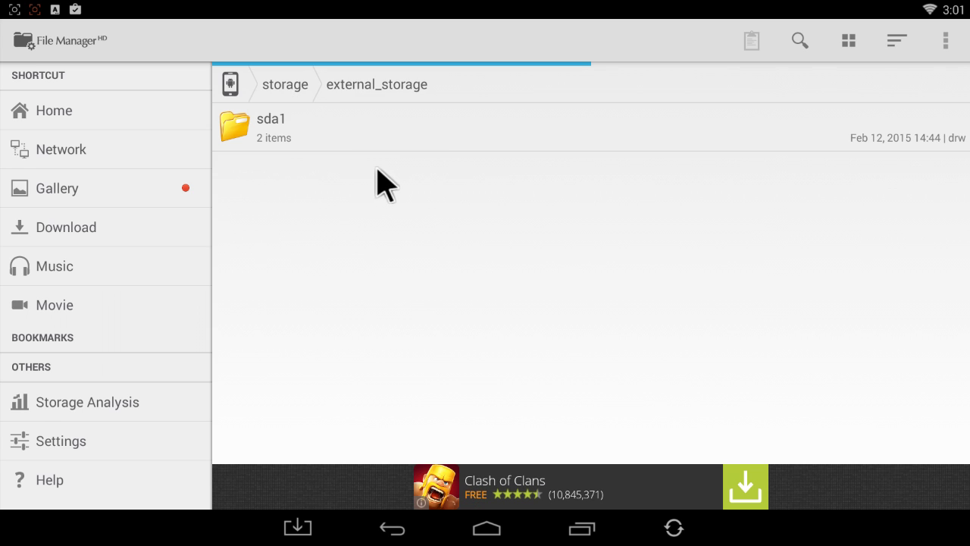
{"action": "left_click", "coordinate": [312, 118]}
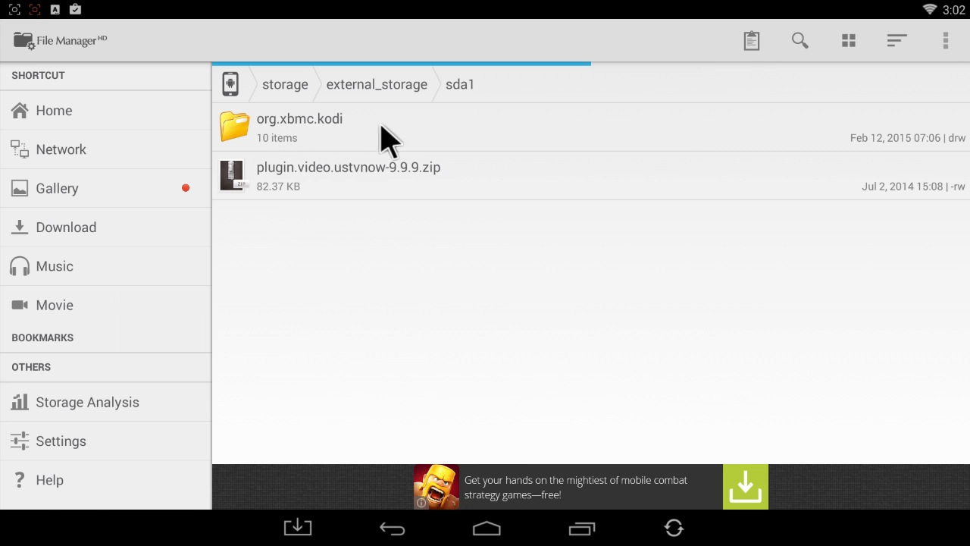
{"action": "left_click", "coordinate": [752, 42]}
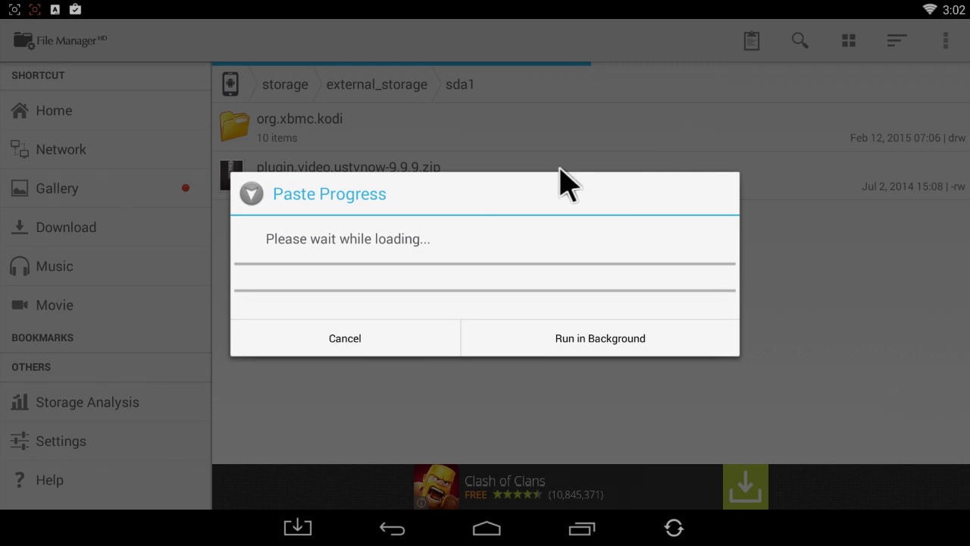
{"action": "left_click", "coordinate": [351, 339]}
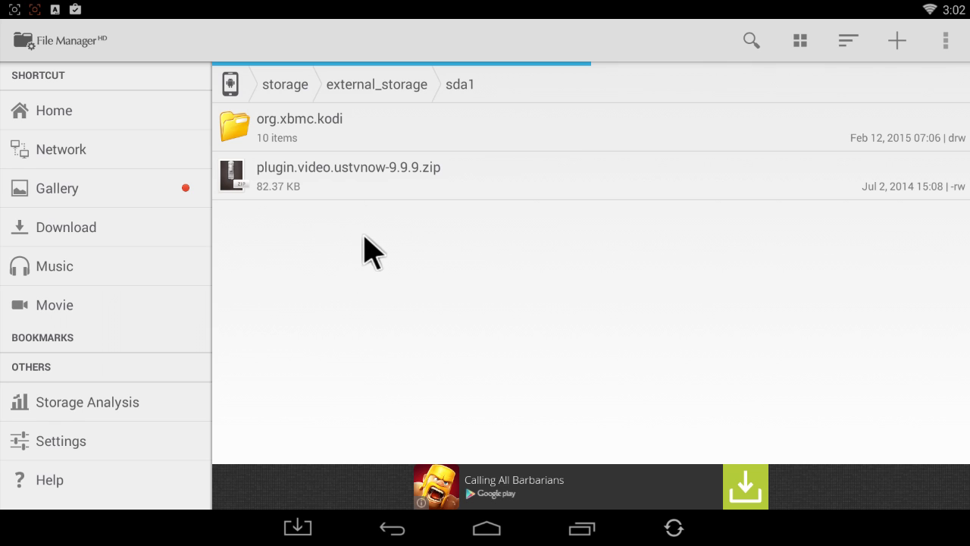
Exit File Manager HD to the launcher home screen and relaunch it from My Apps
{"action": "key", "text": "Escape"}
{"action": "key", "text": "Escape"}
{"action": "key", "text": "Escape"}
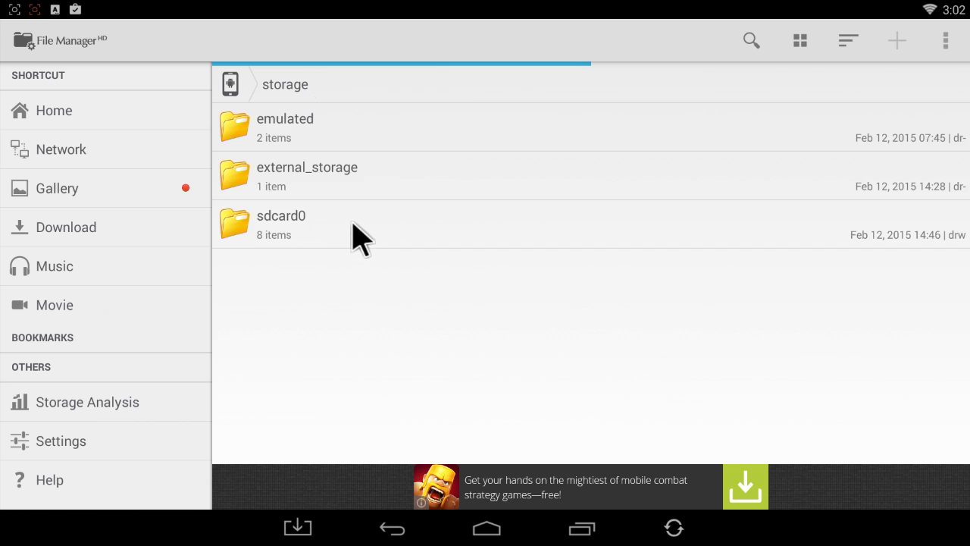
{"action": "key", "text": "Escape"}
{"action": "key", "text": "Escape"}
{"action": "key", "text": "Escape"}
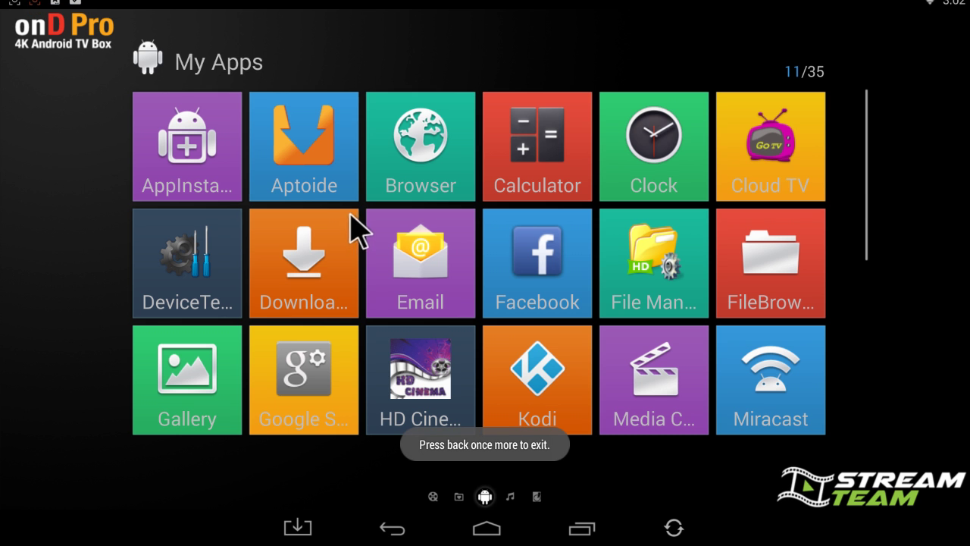
{"action": "key", "text": "Escape"}
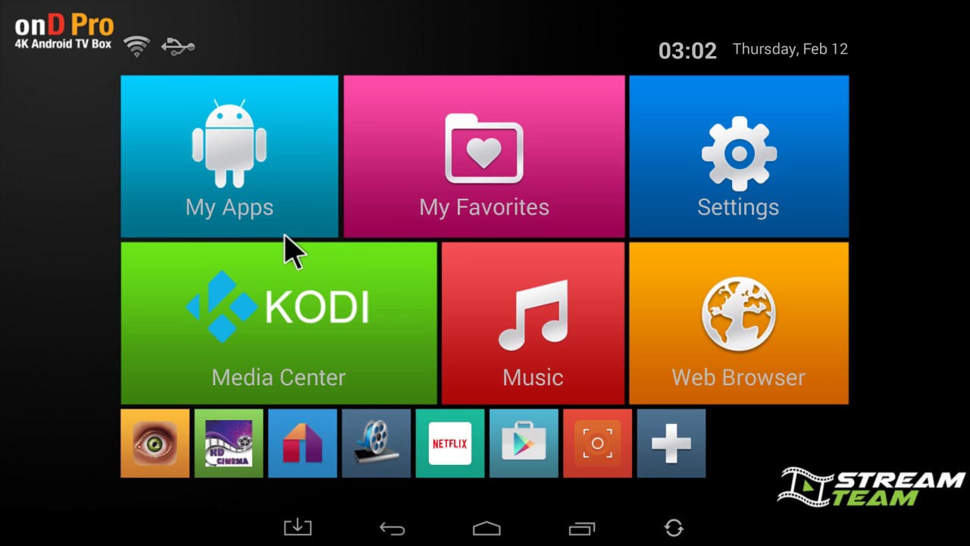
{"action": "left_click", "coordinate": [285, 140]}
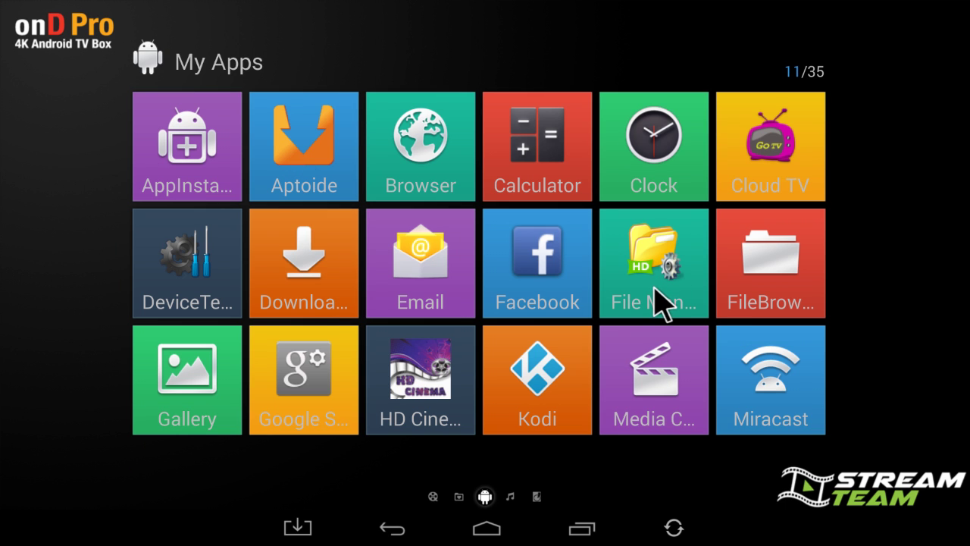
{"action": "left_click", "coordinate": [662, 305]}
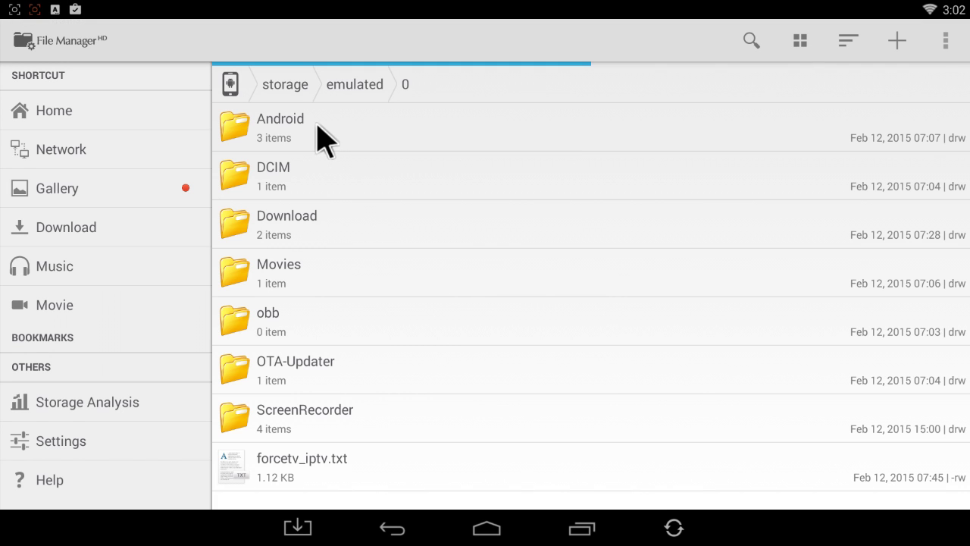
Go to the USB stick's external_storage/sda1 folder and copy the org.xbmc.kodi backup folder
{"action": "left_click", "coordinate": [288, 86]}
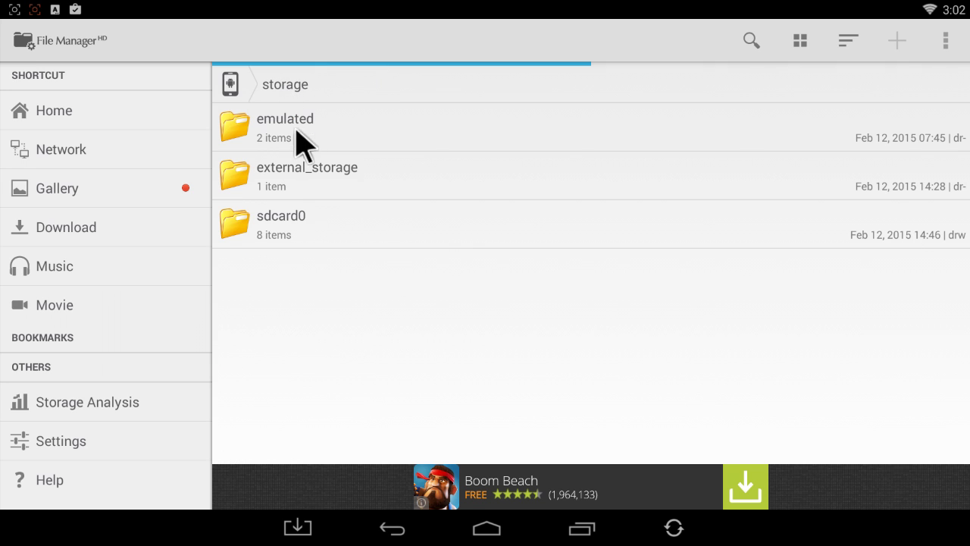
{"action": "left_click", "coordinate": [394, 178]}
{"action": "left_click", "coordinate": [333, 125]}
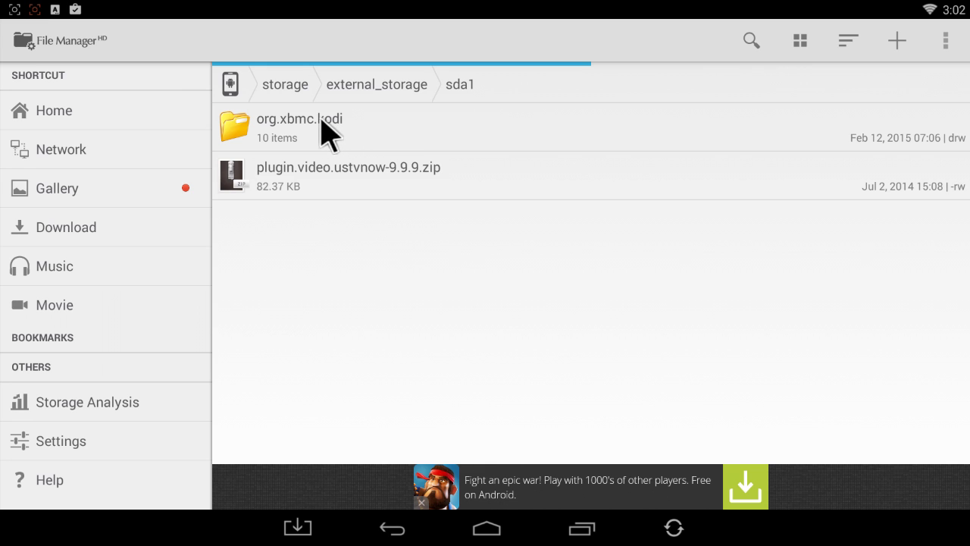
{"action": "left_click", "coordinate": [317, 130]}
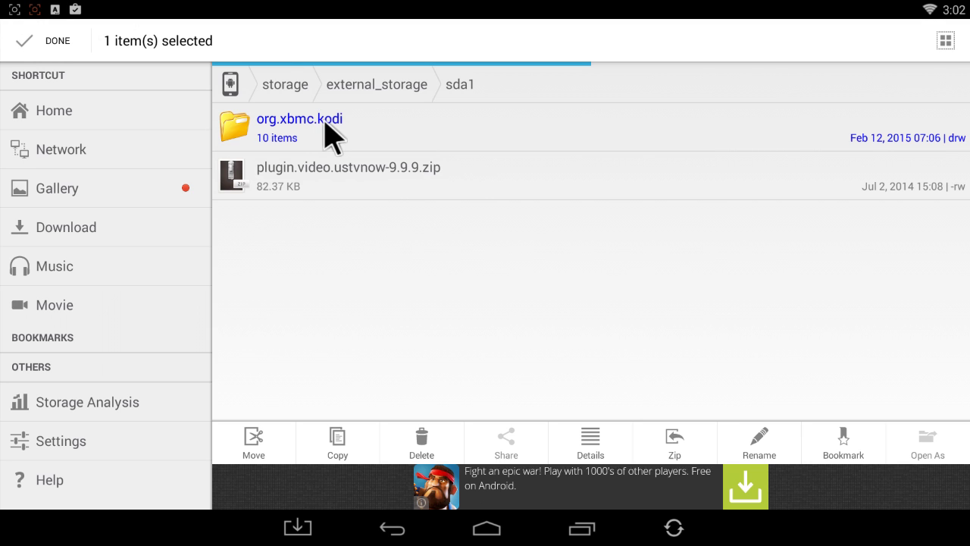
{"action": "left_click", "coordinate": [336, 443]}
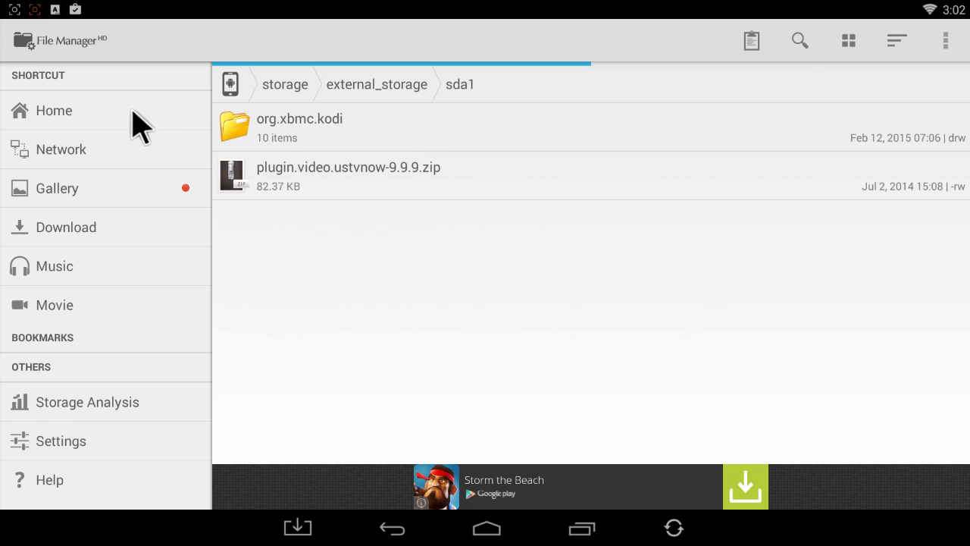
Paste the org.xbmc.kodi backup into internal Android/data, then back out to external_storage
{"action": "left_click", "coordinate": [85, 107]}
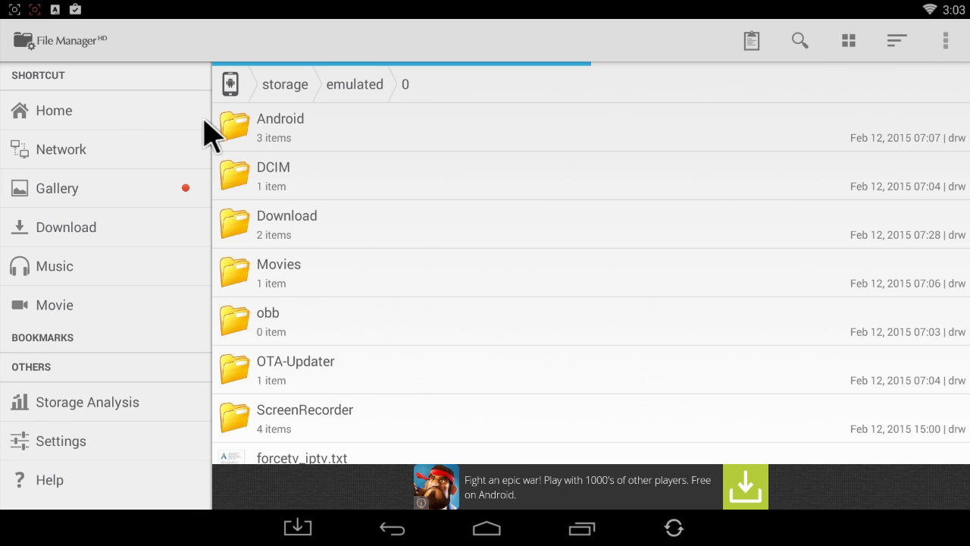
{"action": "left_click", "coordinate": [345, 137]}
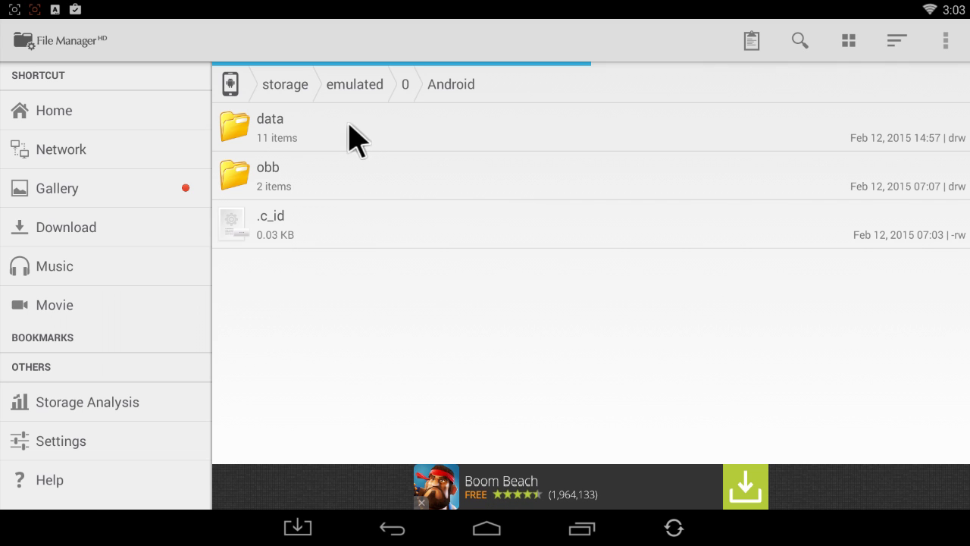
{"action": "left_click", "coordinate": [350, 126]}
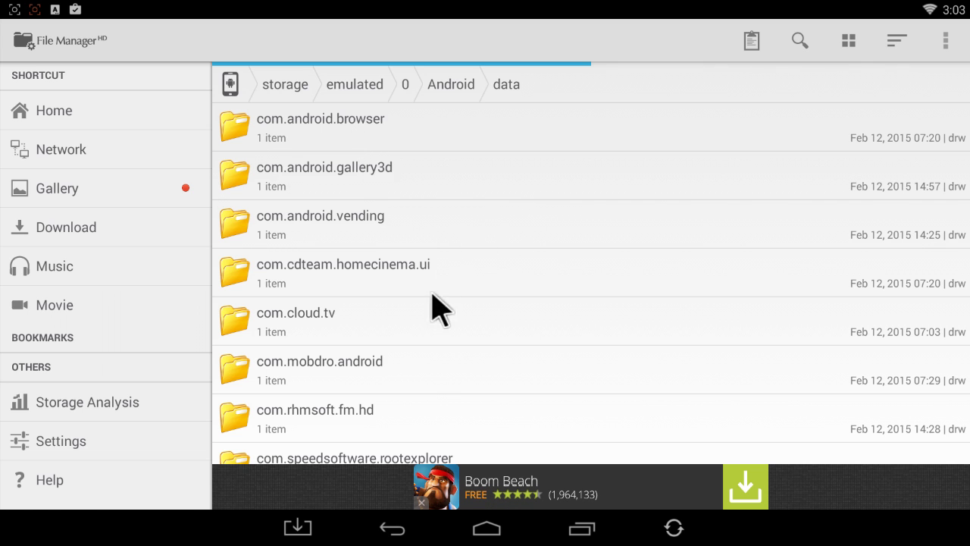
{"action": "left_click_drag", "start_coordinate": [422, 373], "coordinate": [427, 163]}
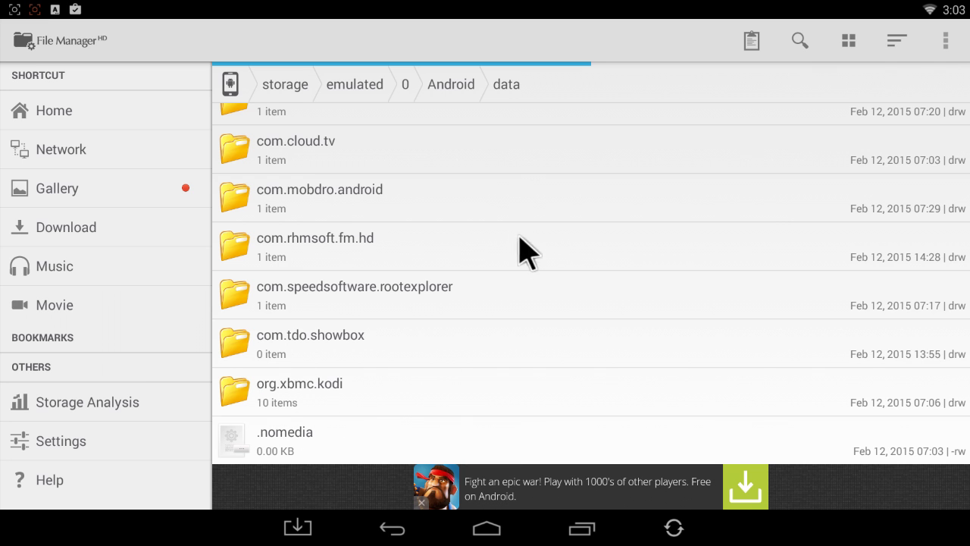
{"action": "mouse_move", "coordinate": [472, 180]}
{"action": "left_mouse_down"}
{"action": "mouse_move", "coordinate": [478, 296]}
{"action": "mouse_move", "coordinate": [485, 162]}
{"action": "left_mouse_up"}
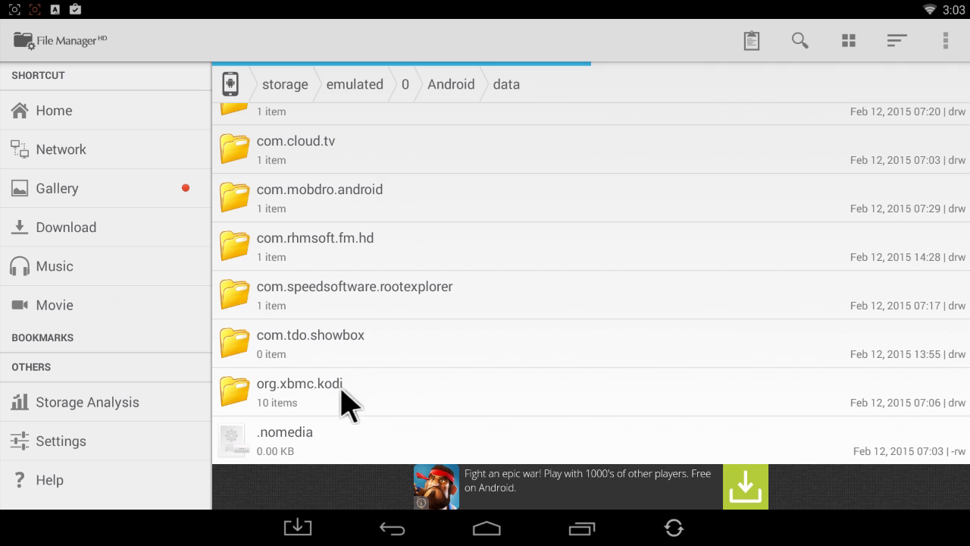
{"action": "mouse_move", "coordinate": [523, 186]}
{"action": "left_mouse_down"}
{"action": "mouse_move", "coordinate": [504, 306]}
{"action": "mouse_move", "coordinate": [513, 402]}
{"action": "left_mouse_up"}
{"action": "left_click_drag", "start_coordinate": [541, 130], "coordinate": [537, 205]}
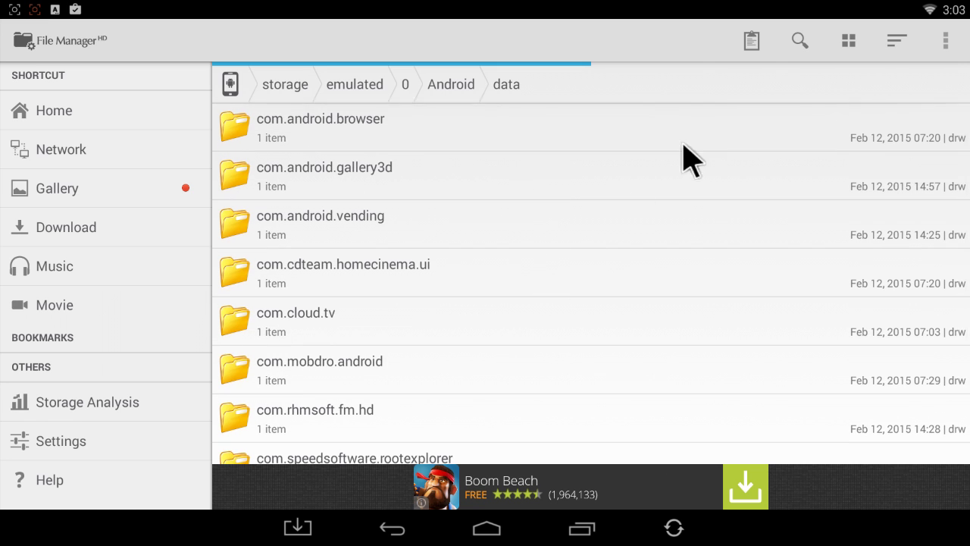
{"action": "left_click", "coordinate": [748, 40]}
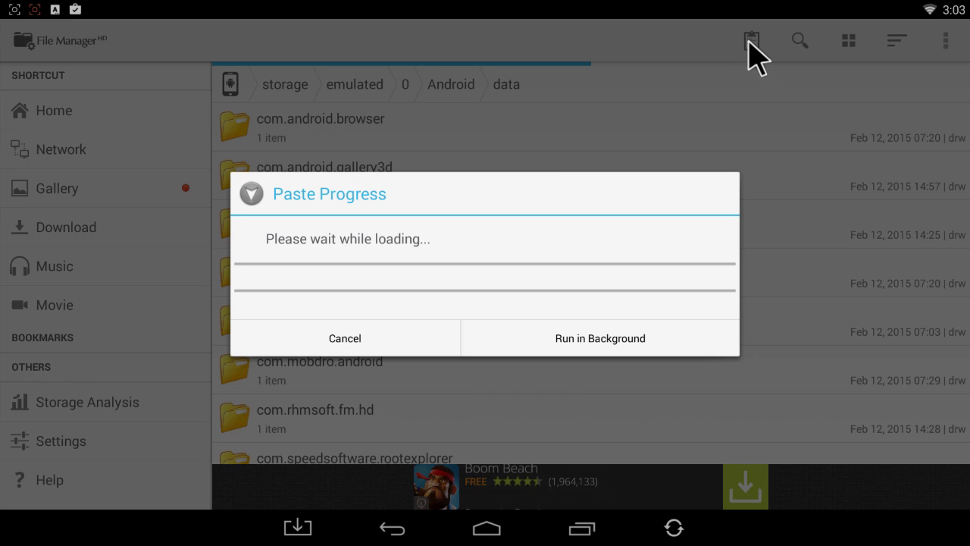
{"action": "left_click", "coordinate": [334, 340]}
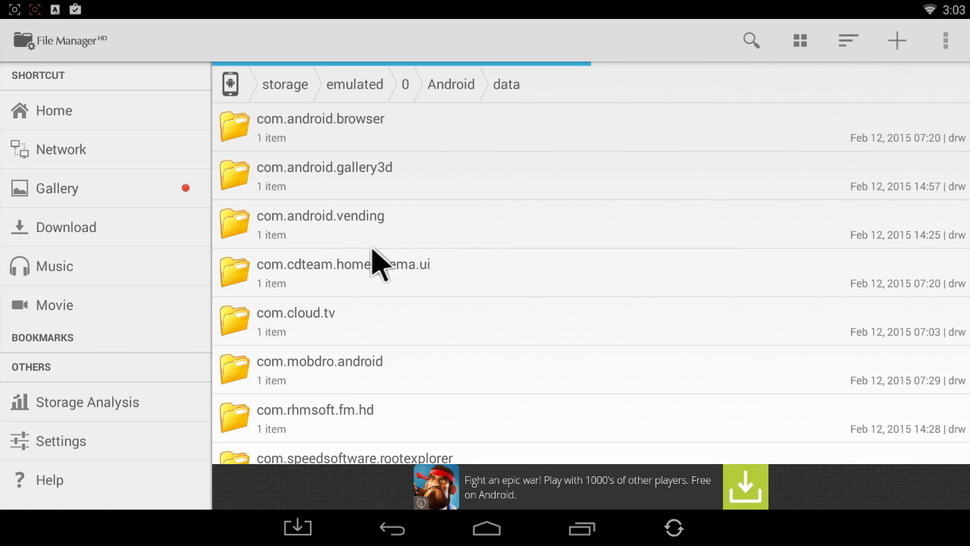
{"action": "key", "text": "Escape"}
{"action": "key", "text": "Escape"}
{"action": "key", "text": "Escape"}
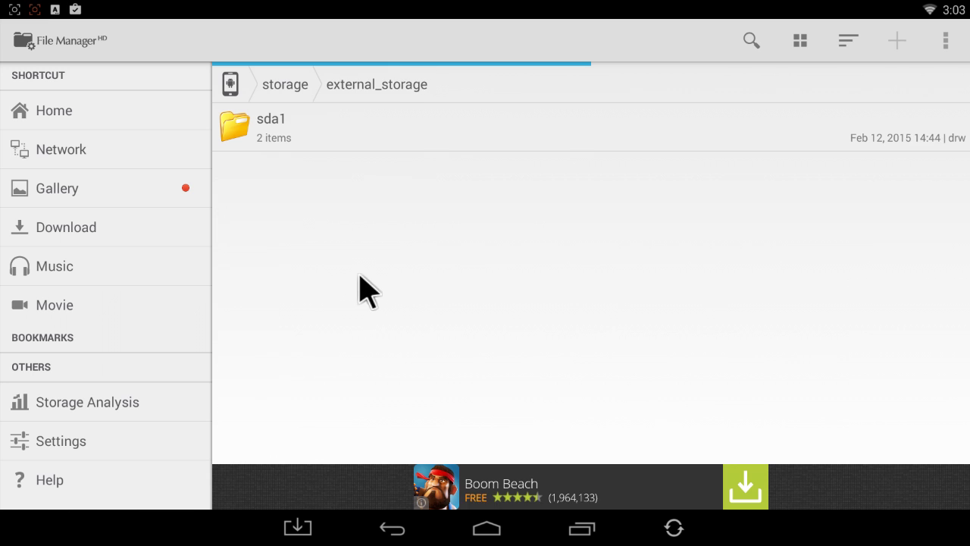